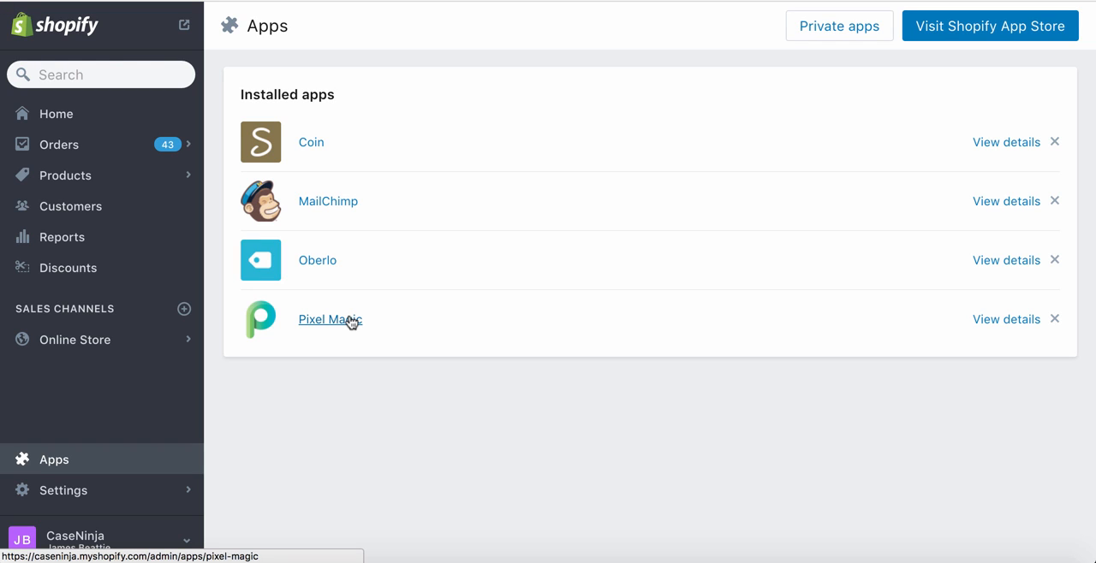
Open the Pixel Magic app from the store's installed apps
click(351, 322)
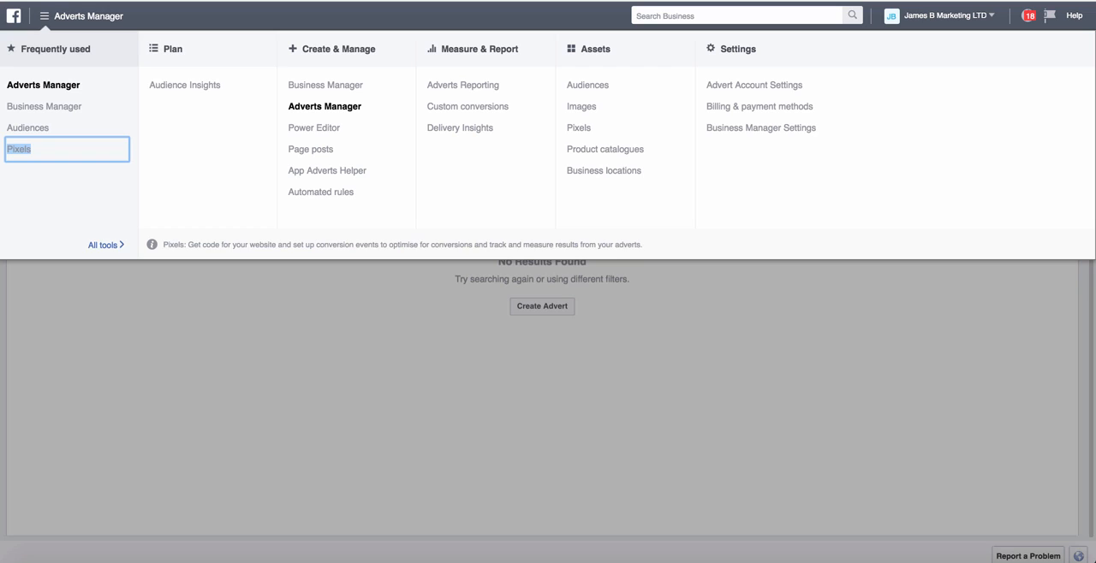
click(52, 149)
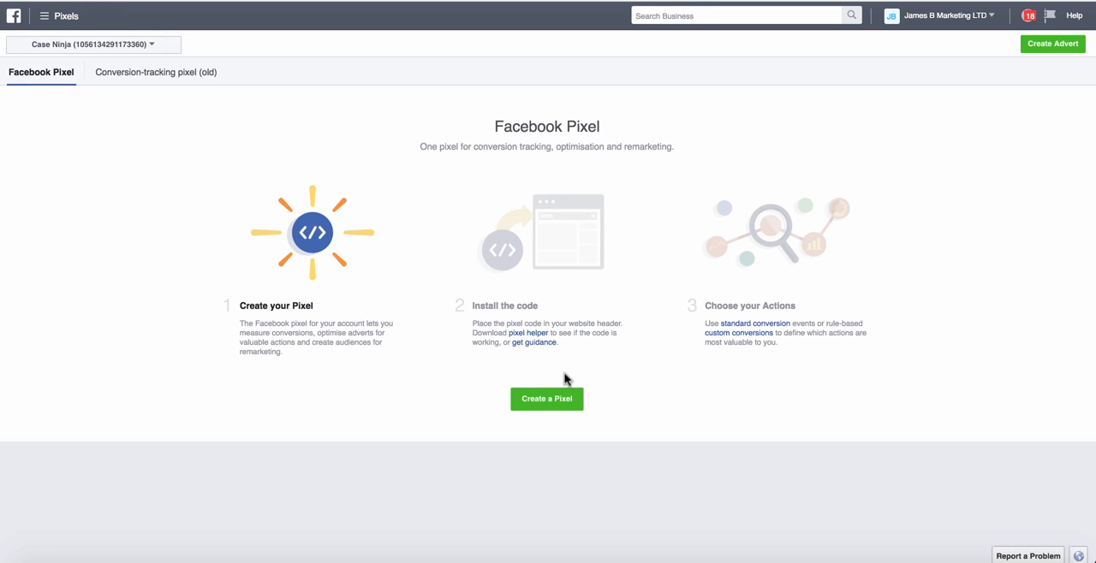
click(66, 17)
mouse_move(120, 252)
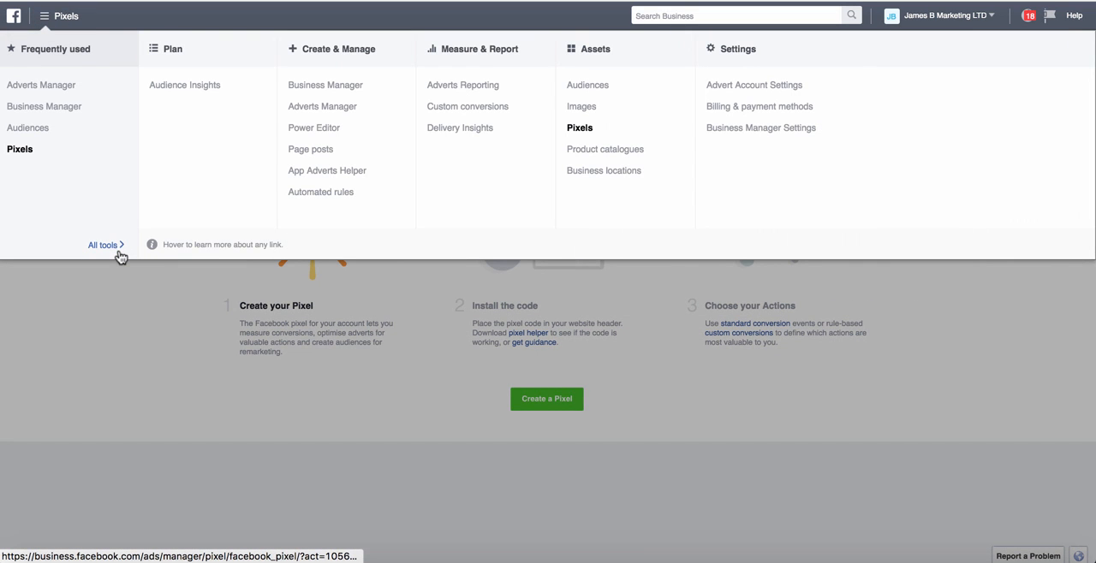
click(582, 134)
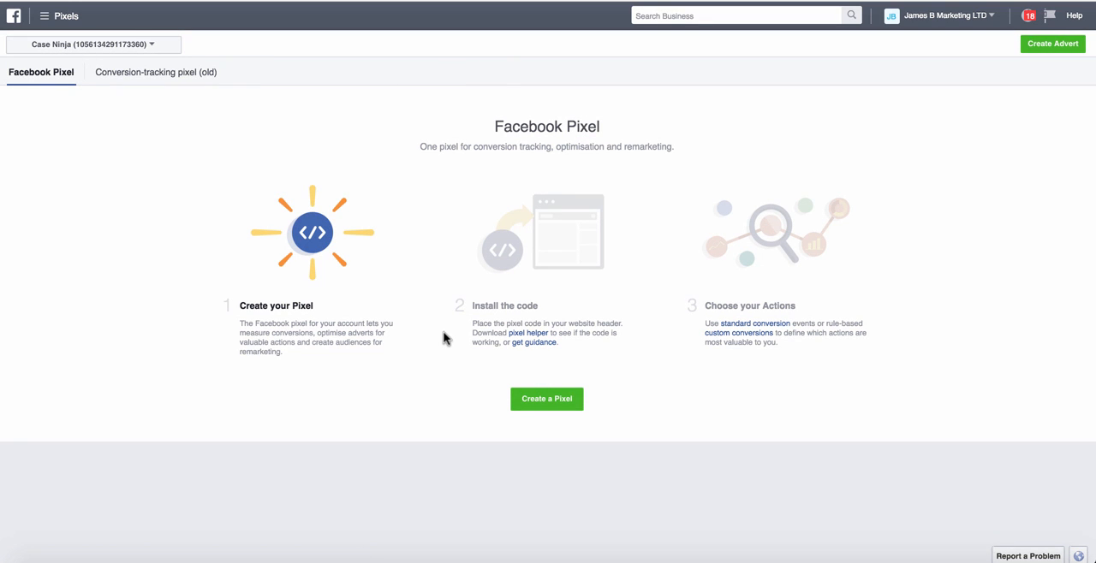
click(513, 399)
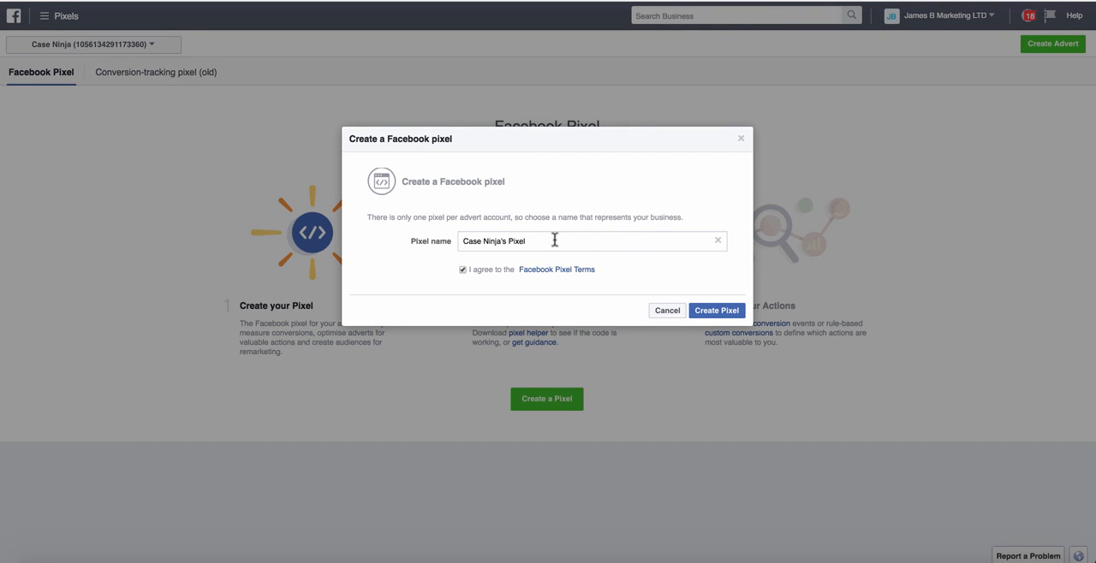
click(715, 311)
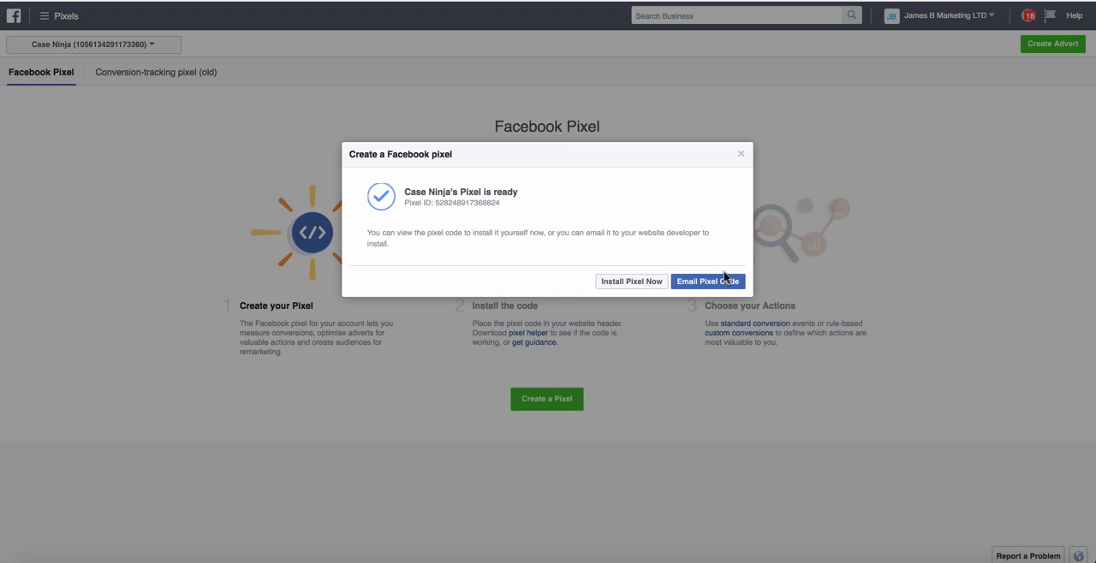
Review the new pixel's base code and the full list of conversion-tracking event codes, and finish the setup dialog
click(648, 282)
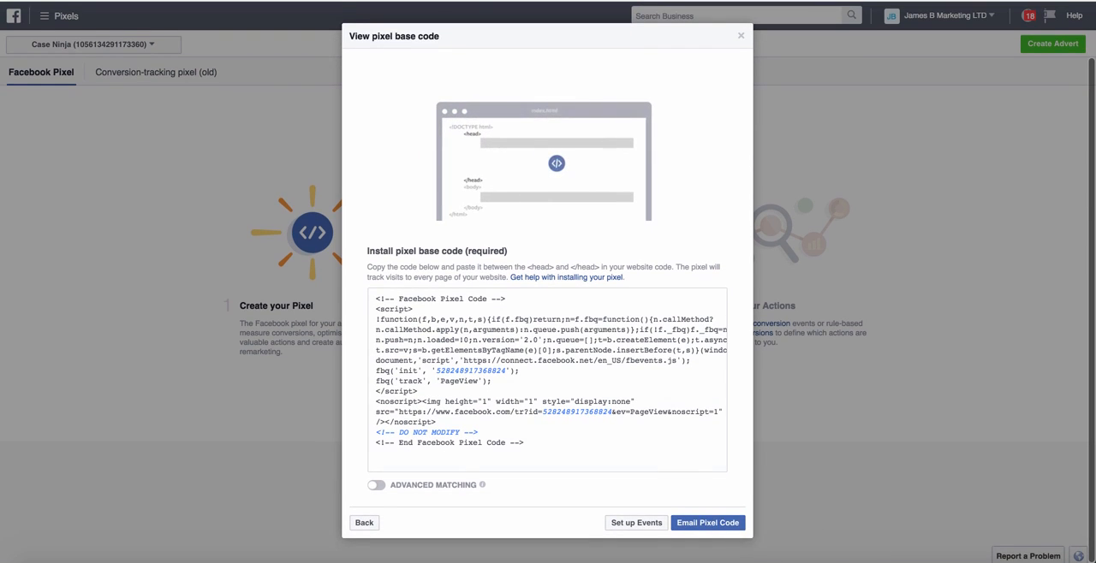
click(641, 521)
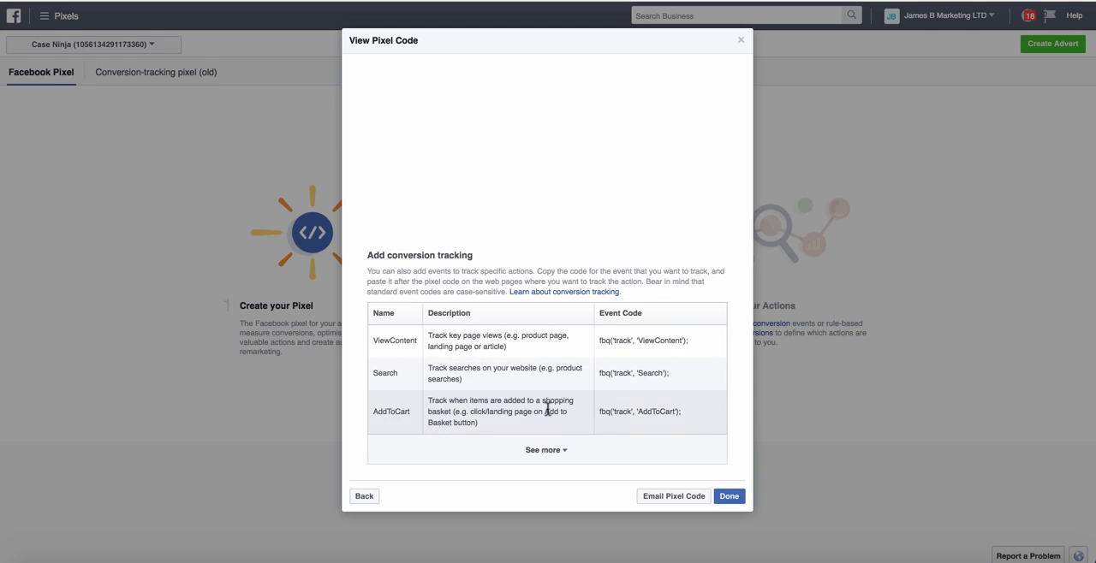
click(545, 447)
scroll(548, 342, down, 5)
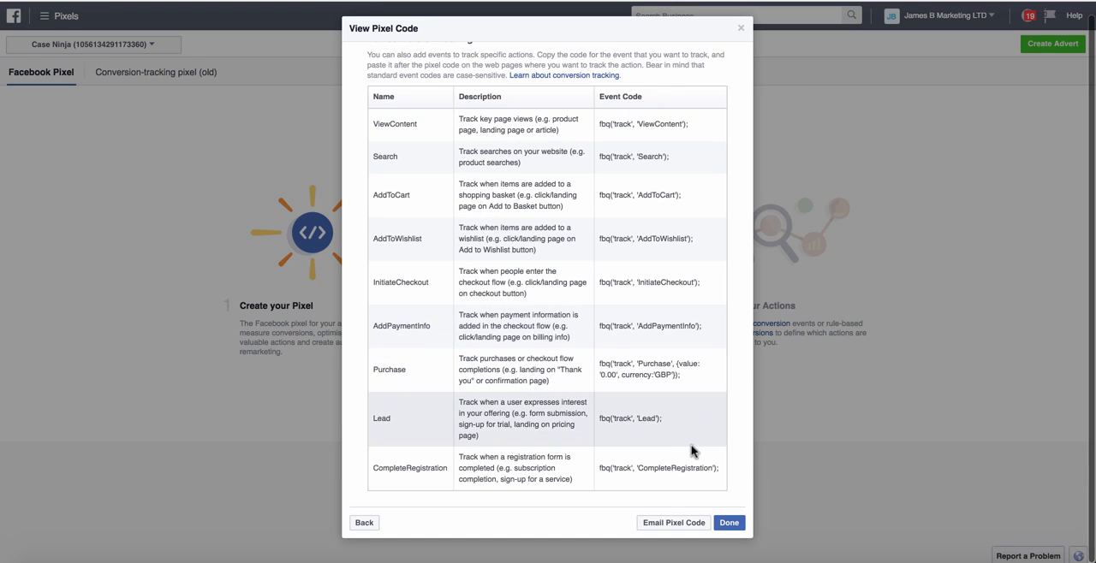
click(728, 523)
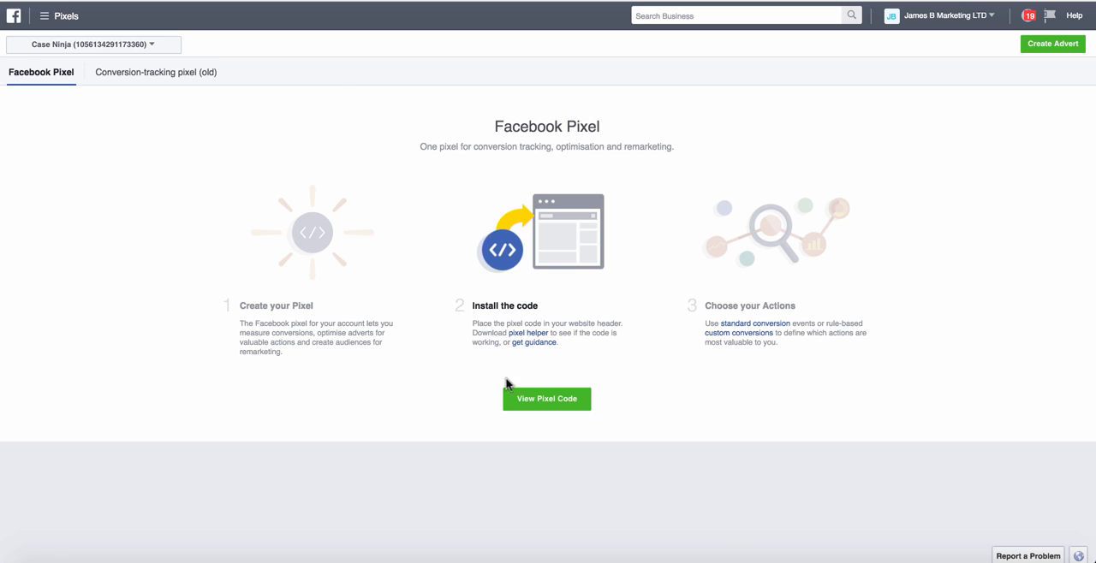
Enable Advanced Matching in the pixel's base code and copy the code to the clipboard
click(539, 407)
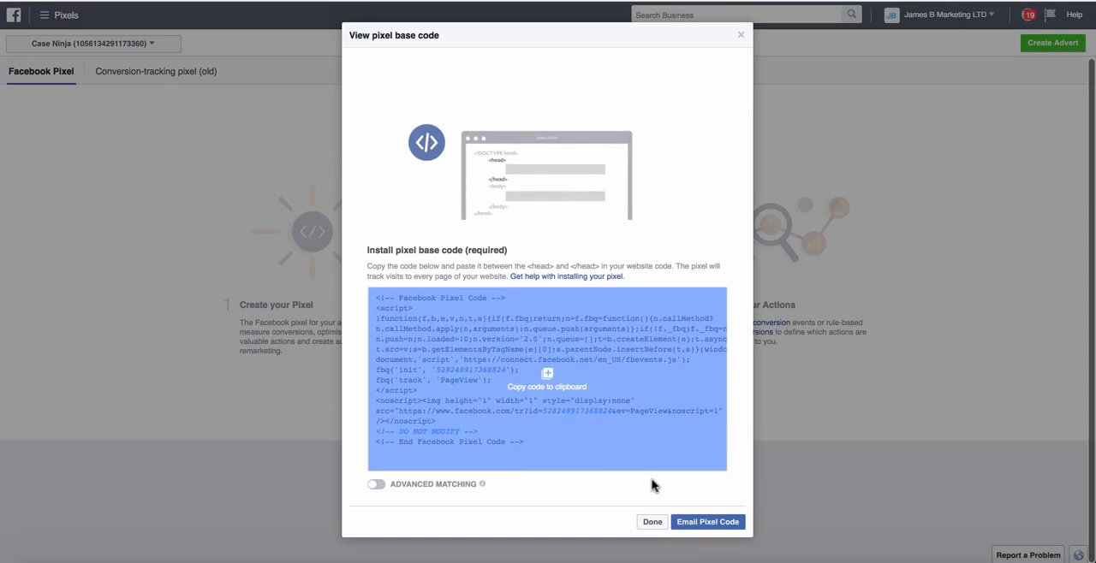
click(653, 524)
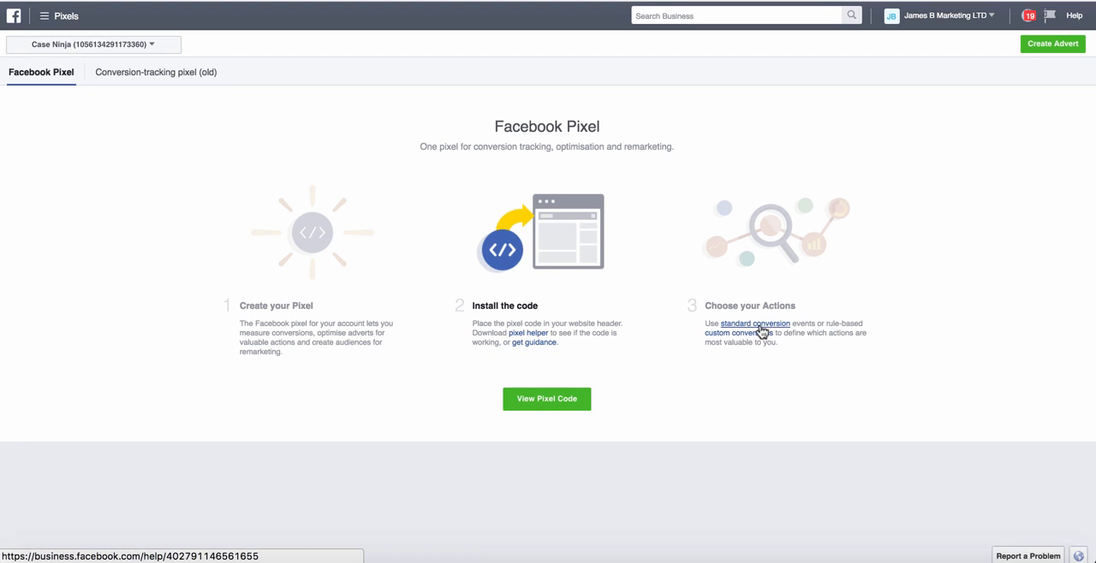
click(541, 406)
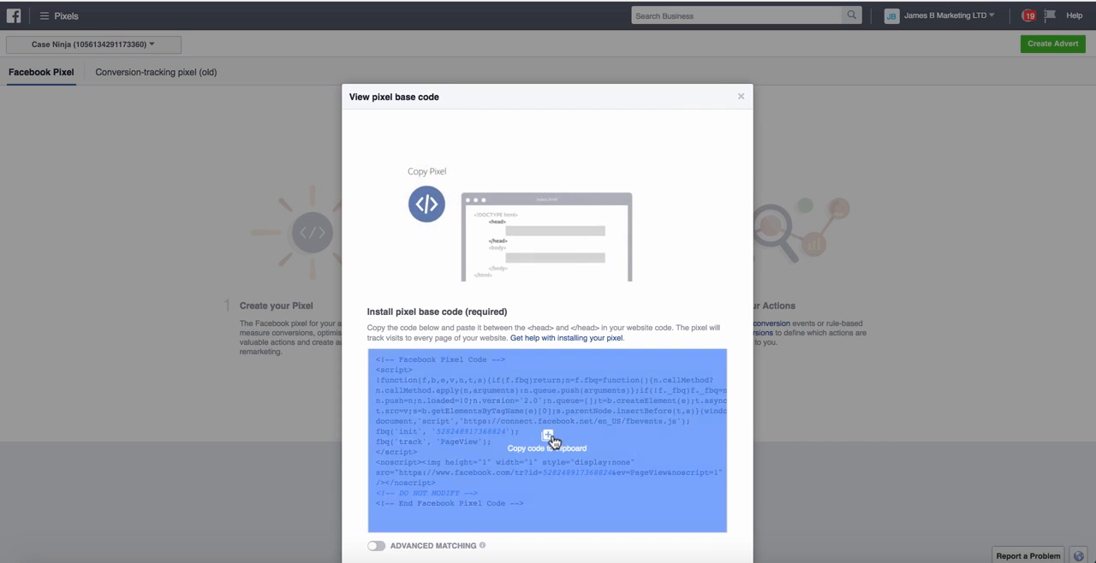
click(603, 493)
click(375, 546)
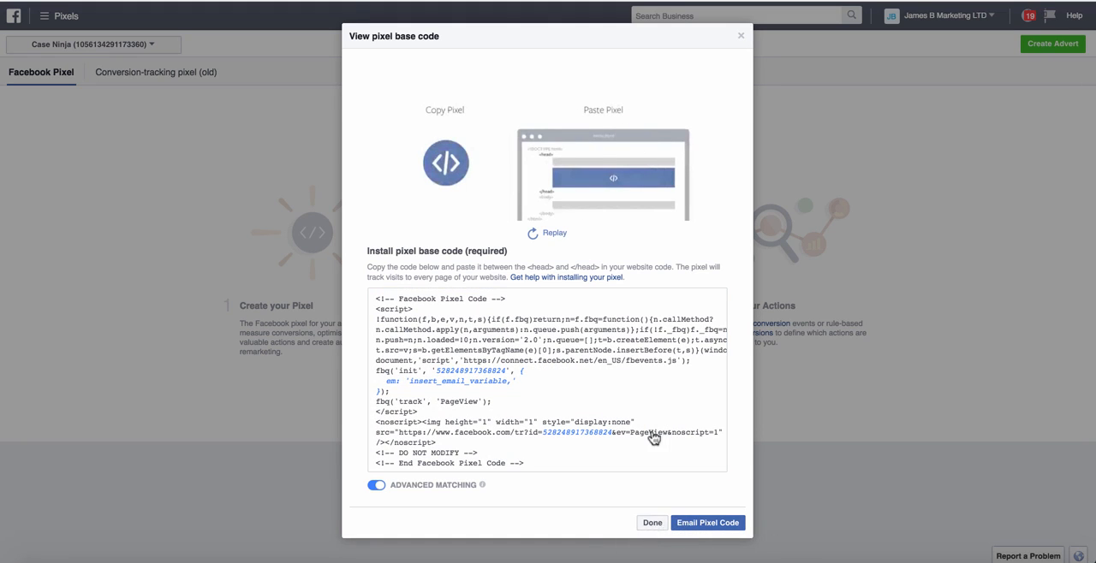
click(545, 233)
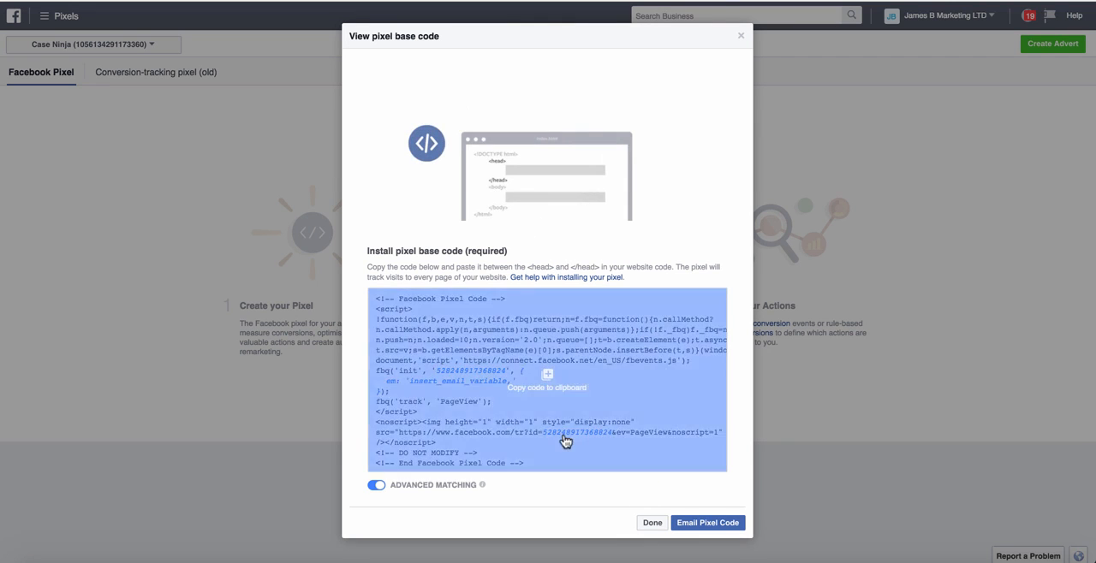
click(599, 438)
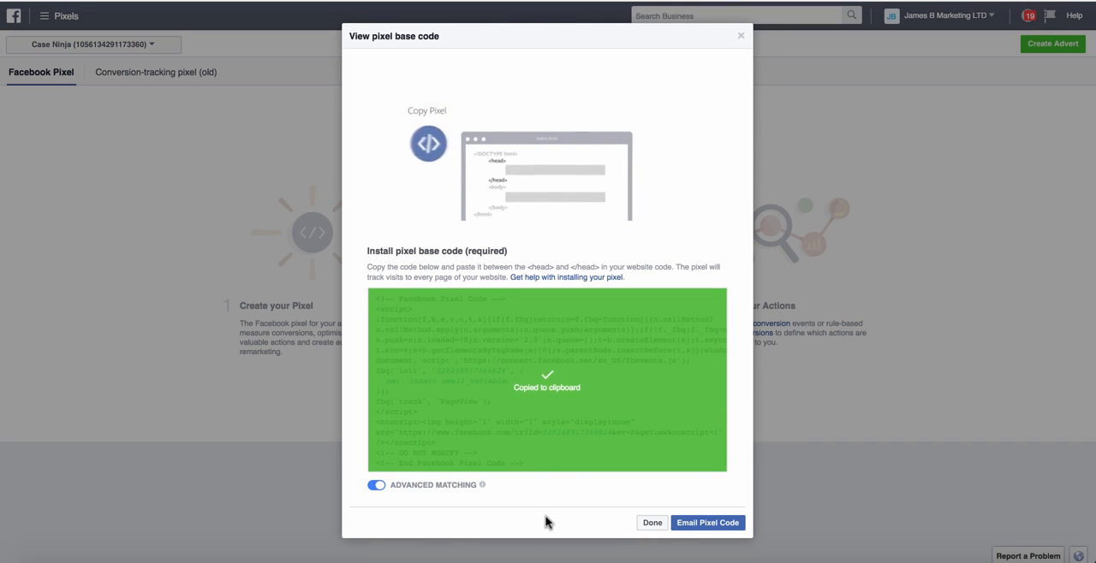
click(653, 523)
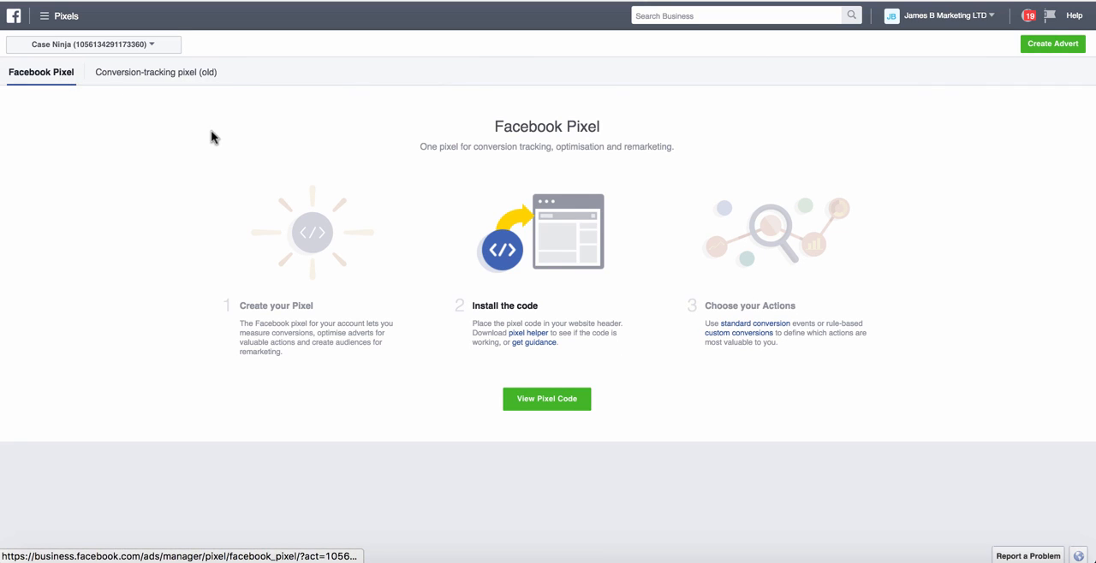
Check the old conversion-tracking pixel page and return to the Facebook Pixel page
click(129, 74)
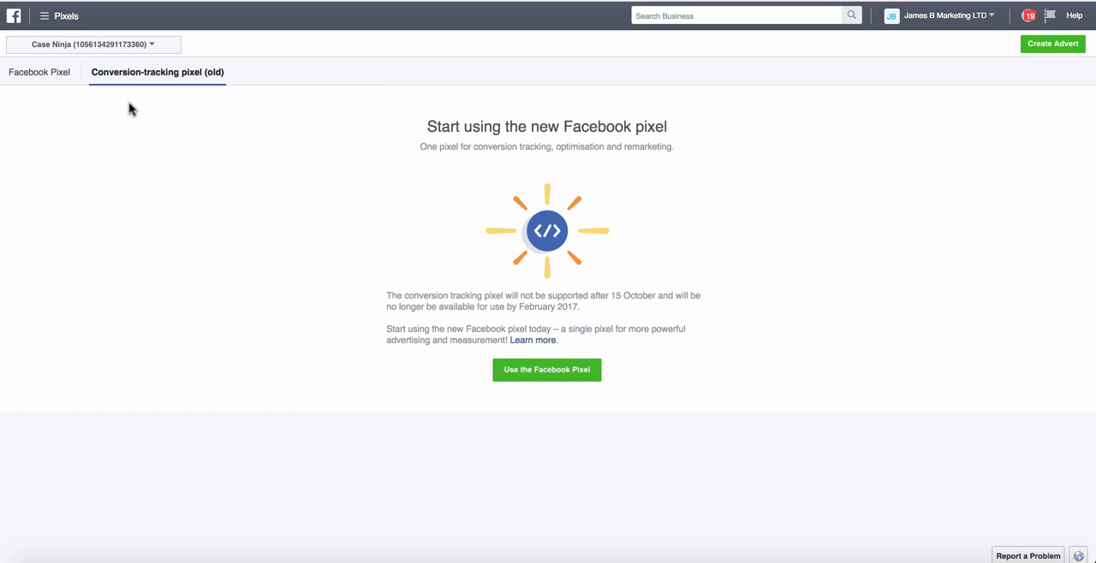
click(72, 88)
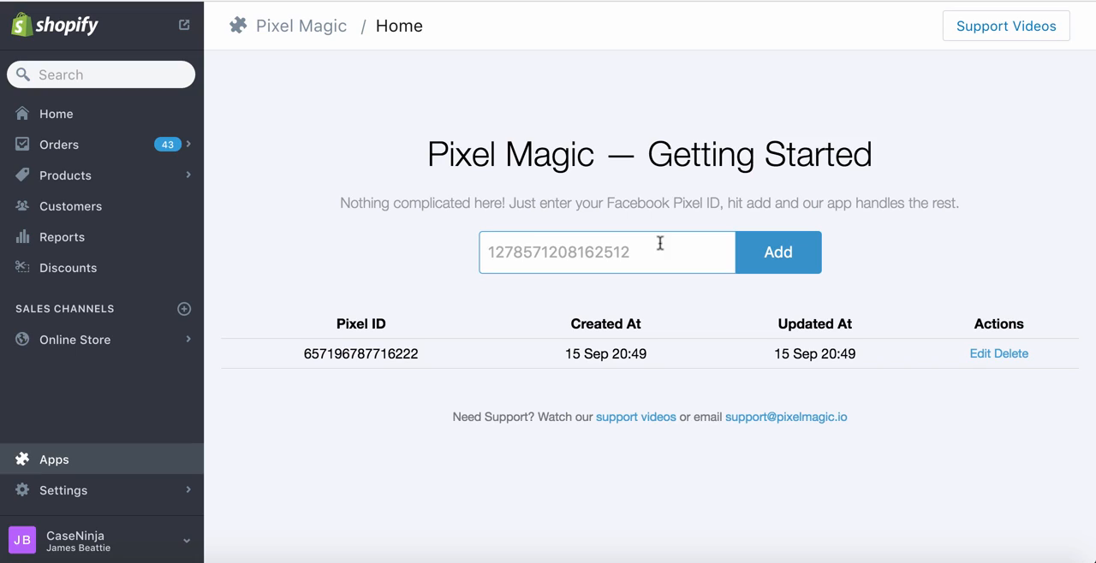
Switch to Pixel Magic in Shopify and add the new Facebook pixel's ID to the store
click(657, 244)
key(ctrl+v)
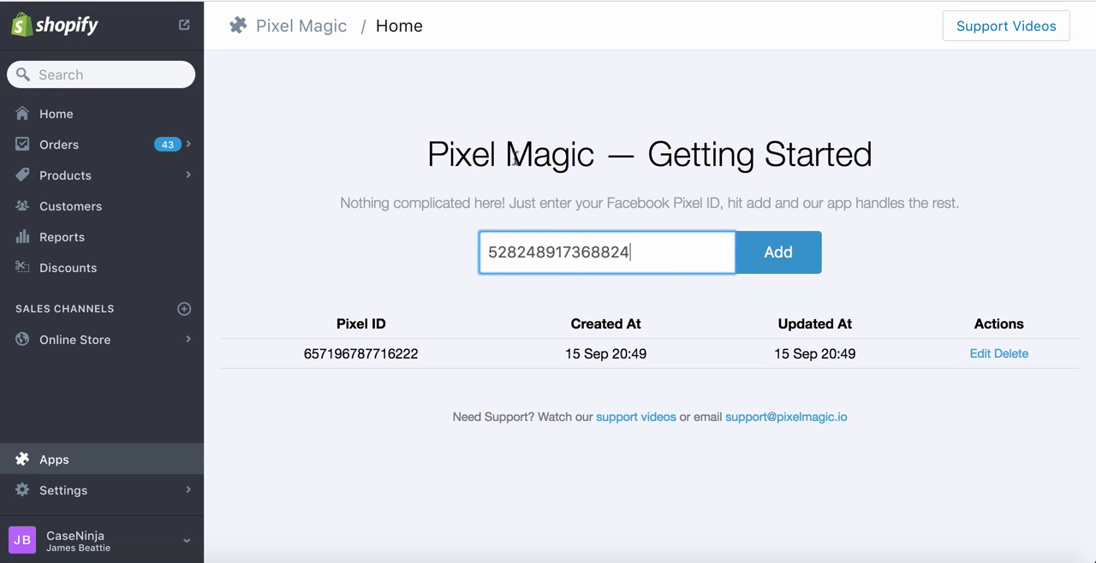
click(786, 261)
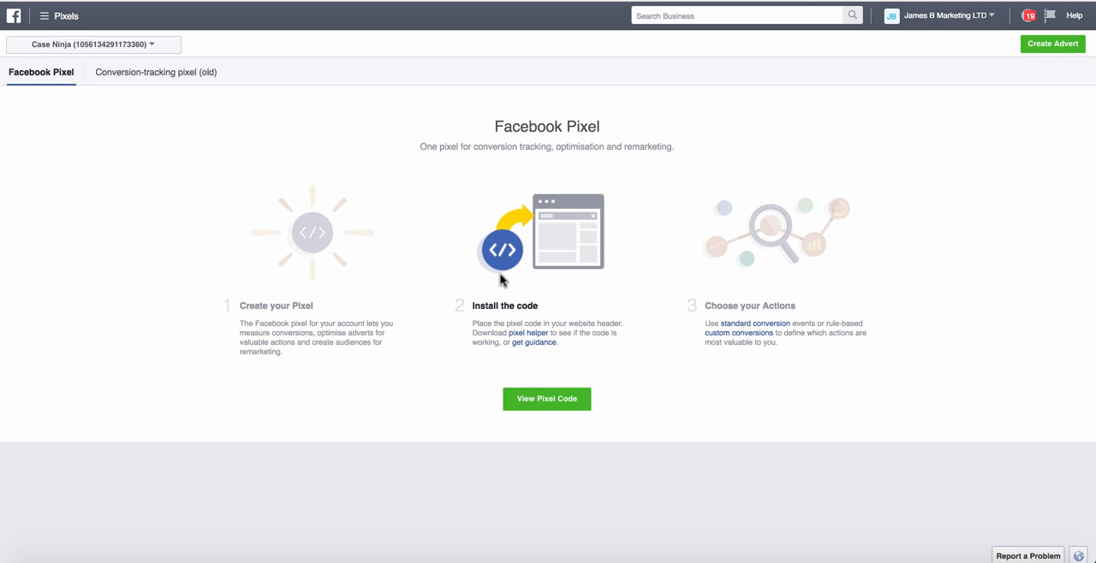
From Facebook's pixel setup page, open the Pixel Helper documentation and read about the download and its use
click(539, 334)
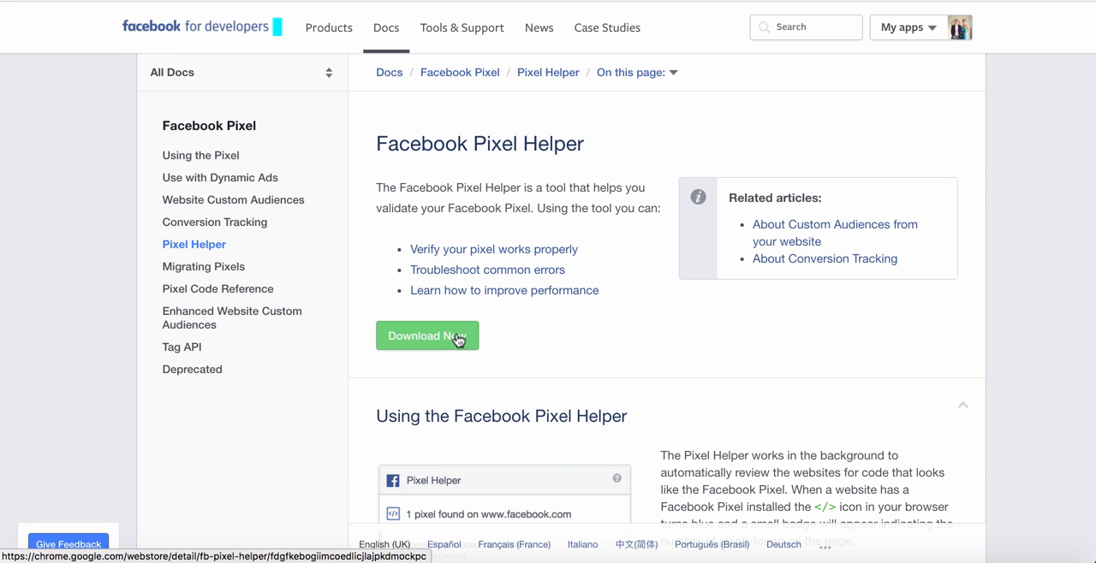
scroll(458, 339, down, 3)
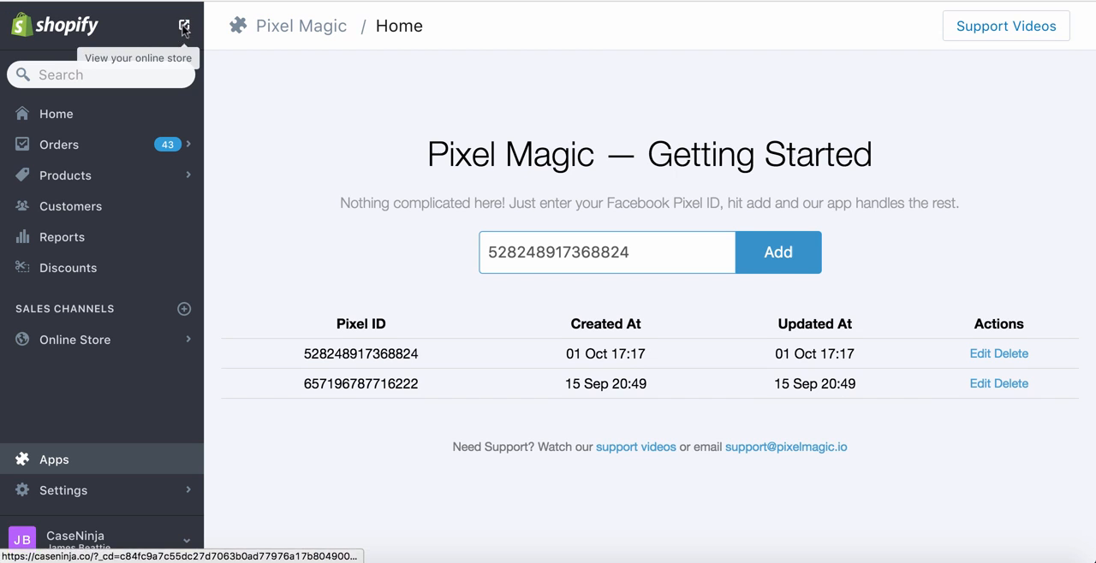
Open the live Case Ninja store and check the pixel IDs in both PageView event logs with Facebook Pixel Helper
click(215, 22)
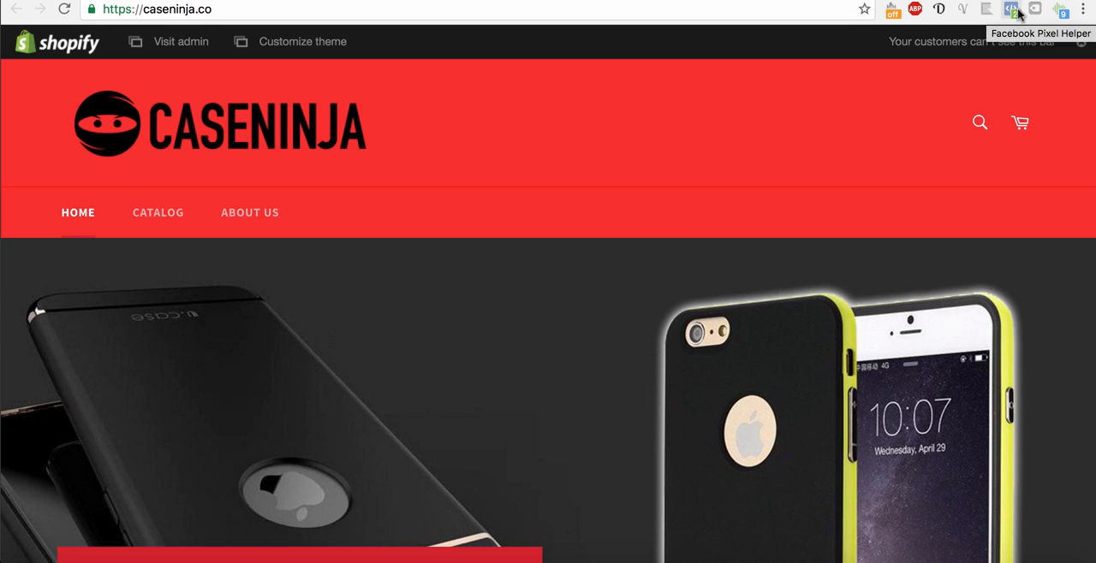
click(1012, 10)
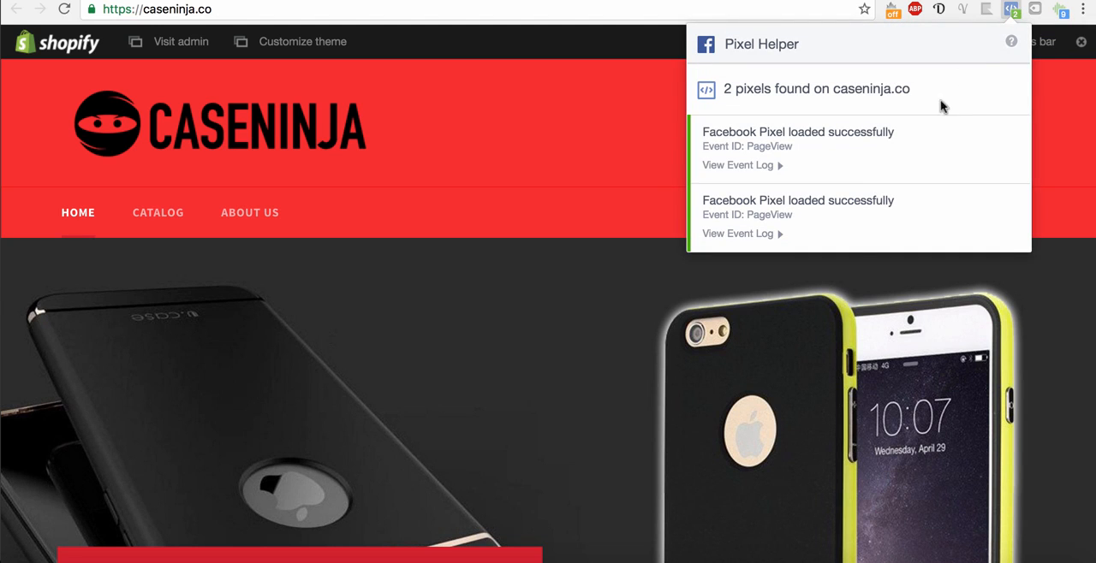
click(775, 166)
drag(745, 210, 859, 215)
click(858, 215)
drag(834, 282, 746, 291)
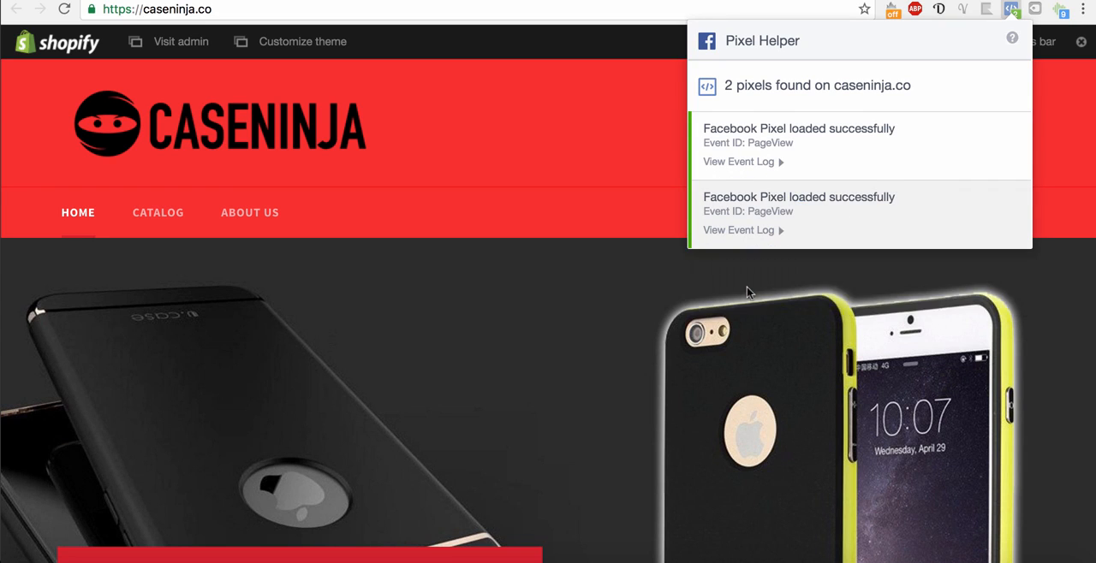
click(781, 232)
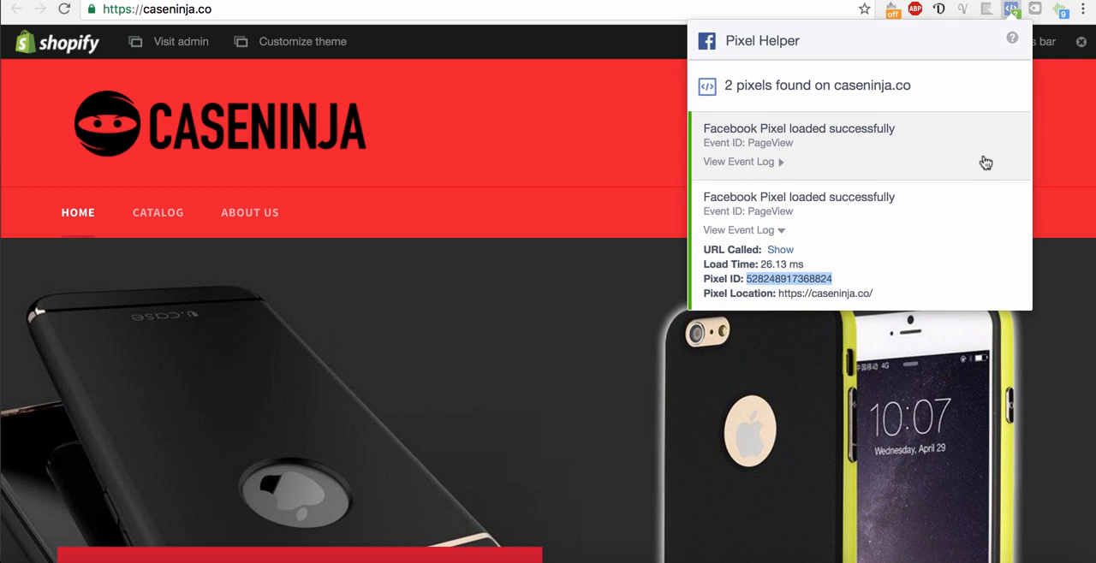
Open the Elegant 360 Degree Protection Case product page from the store's iPhone 6/6S collection
click(677, 237)
scroll(677, 237, down, 10)
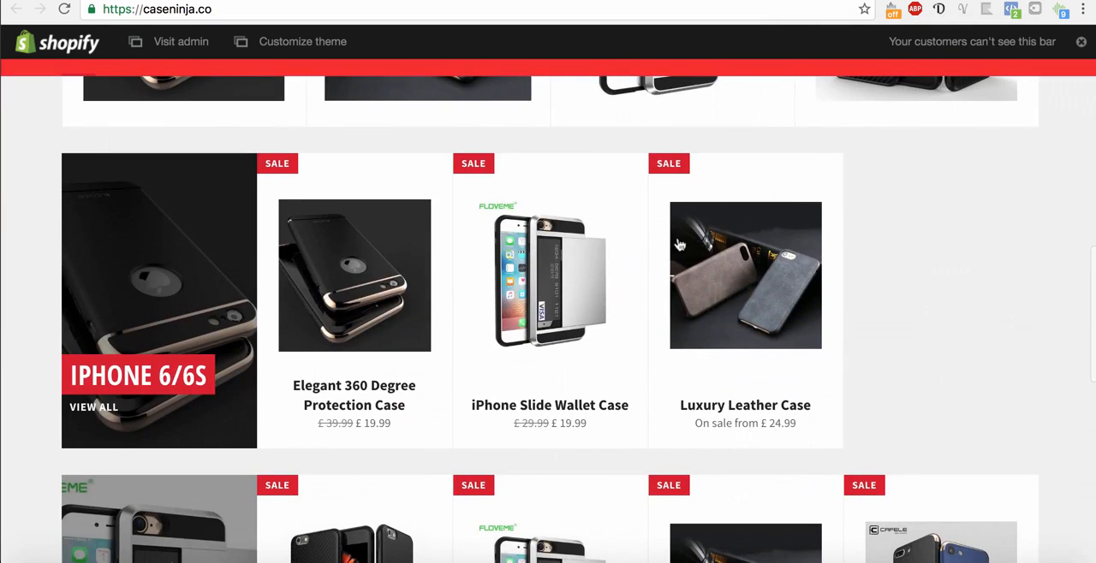
scroll(360, 370, up, 3)
click(200, 211)
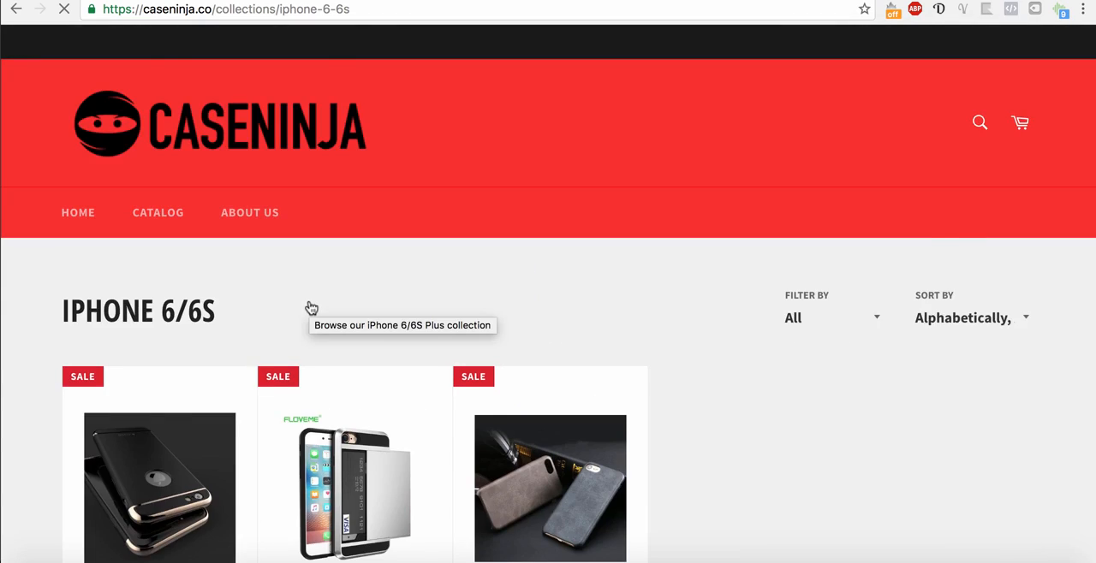
scroll(171, 359, down, 3)
click(171, 359)
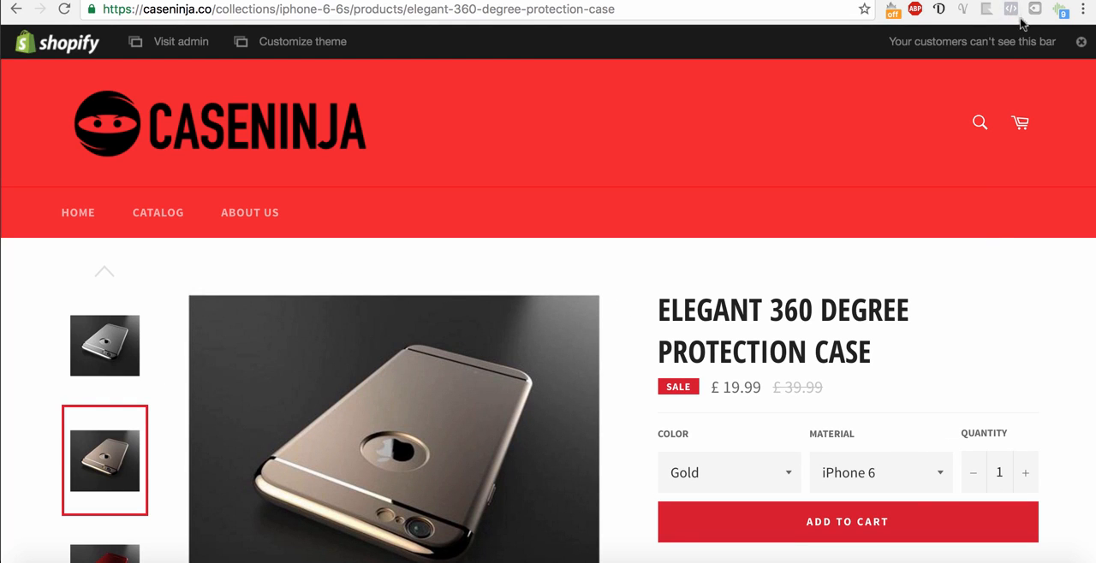
Inspect the event logs of both ViewContent events on the product page with Facebook Pixel Helper
click(1012, 10)
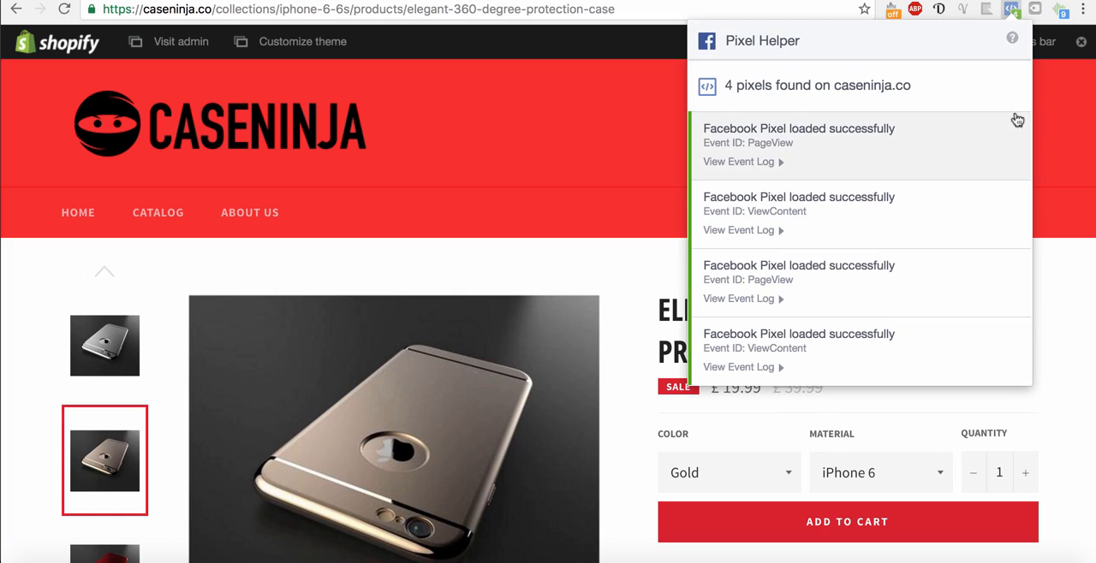
click(780, 232)
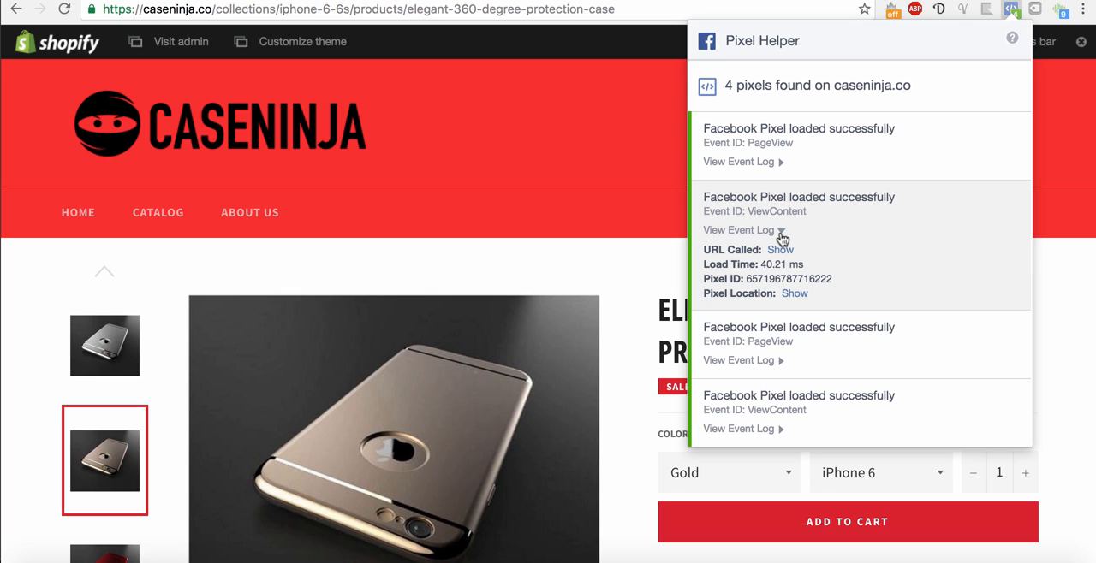
click(788, 418)
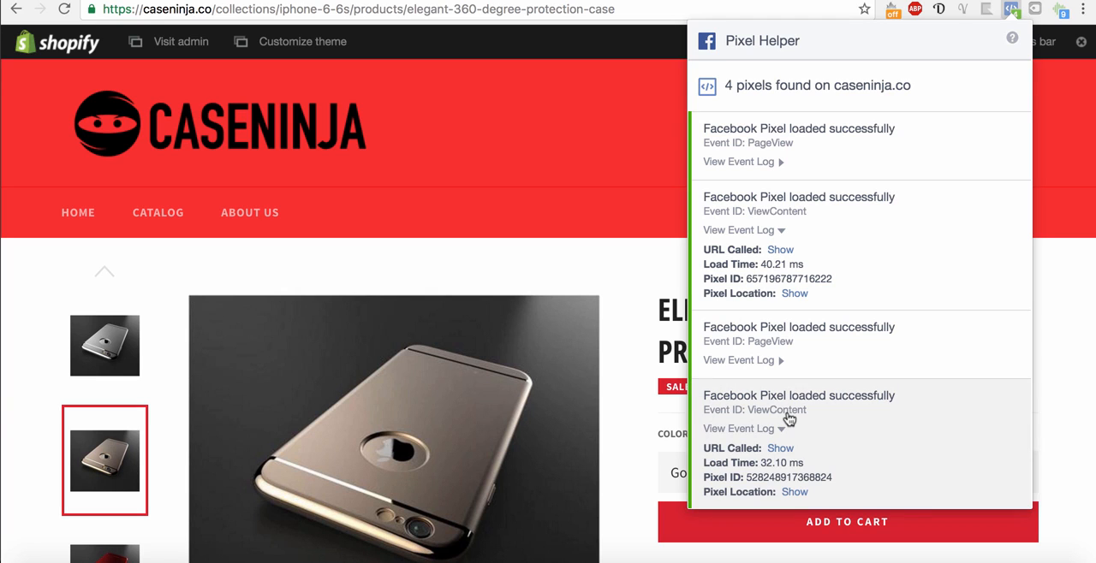
click(628, 297)
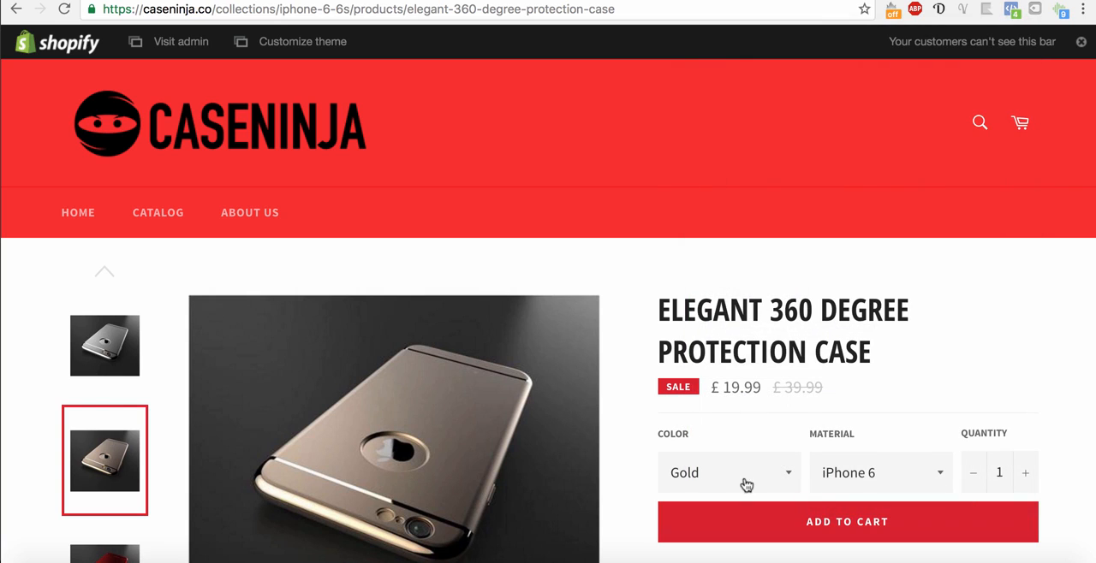
Add one Gold / iPhone 6 Elegant 360 Degree Protection Case to the shopping cart
click(847, 524)
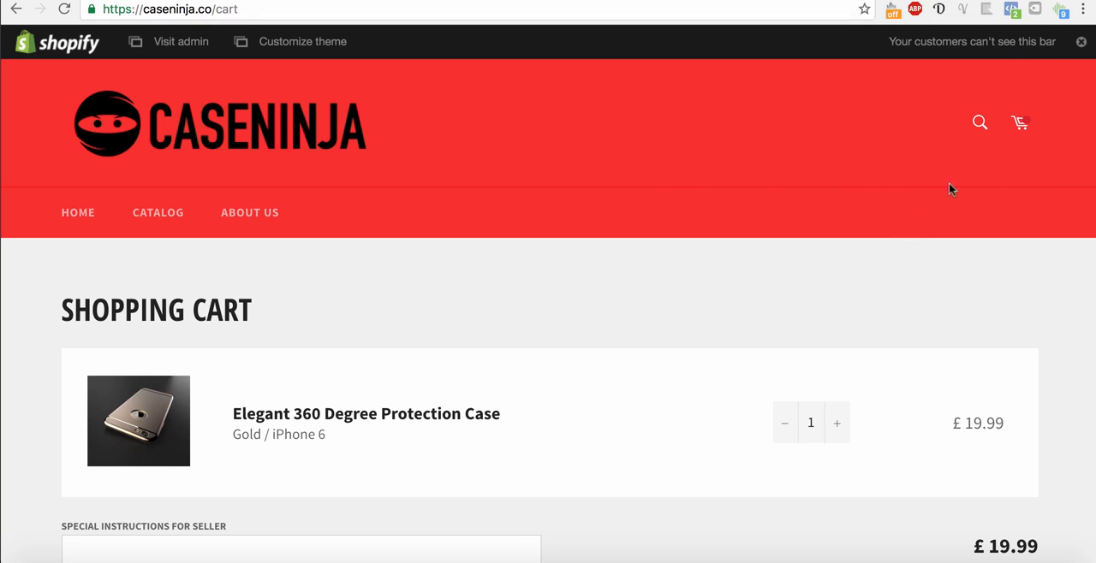
Inspect the event logs of both PageView events on the shopping cart page with Facebook Pixel Helper
click(1014, 11)
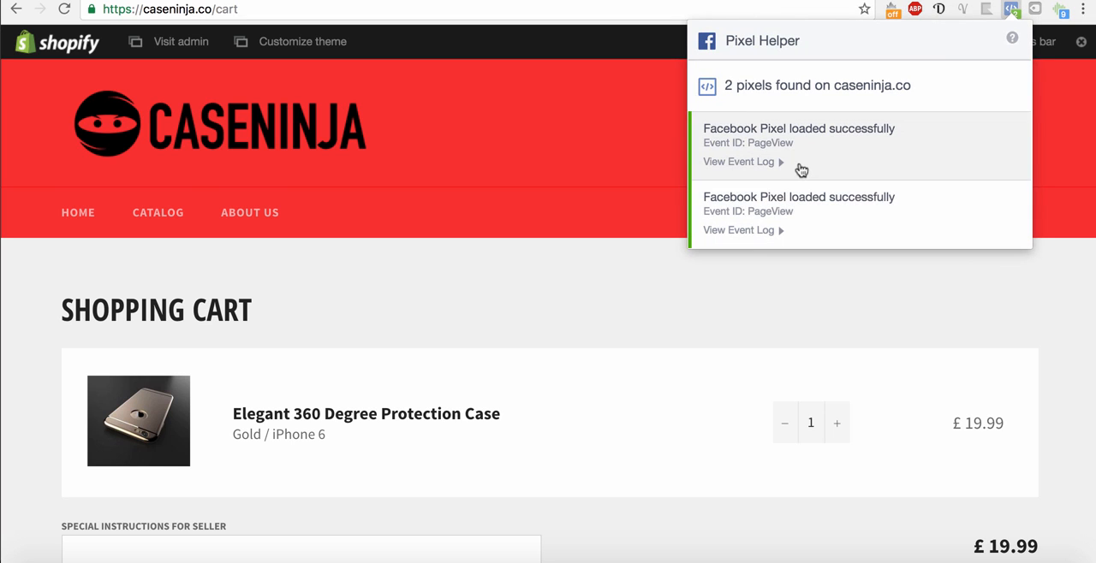
click(779, 164)
click(773, 283)
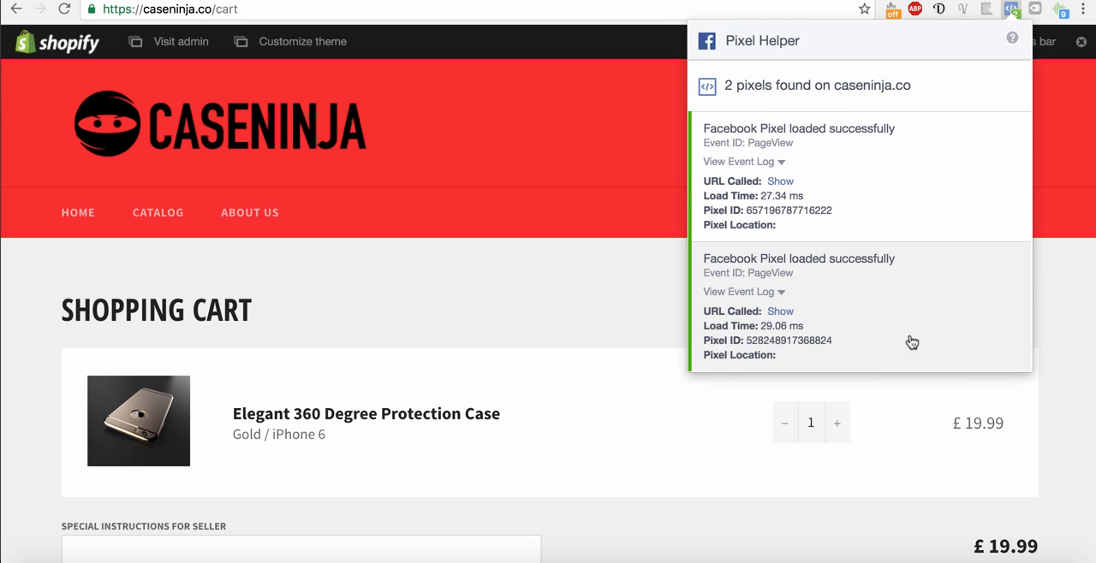
click(1084, 402)
Proceed from the shopping cart to checkout and check the customer information page for pixels with Facebook Pixel Helper
scroll(1052, 400, down, 5)
click(1001, 392)
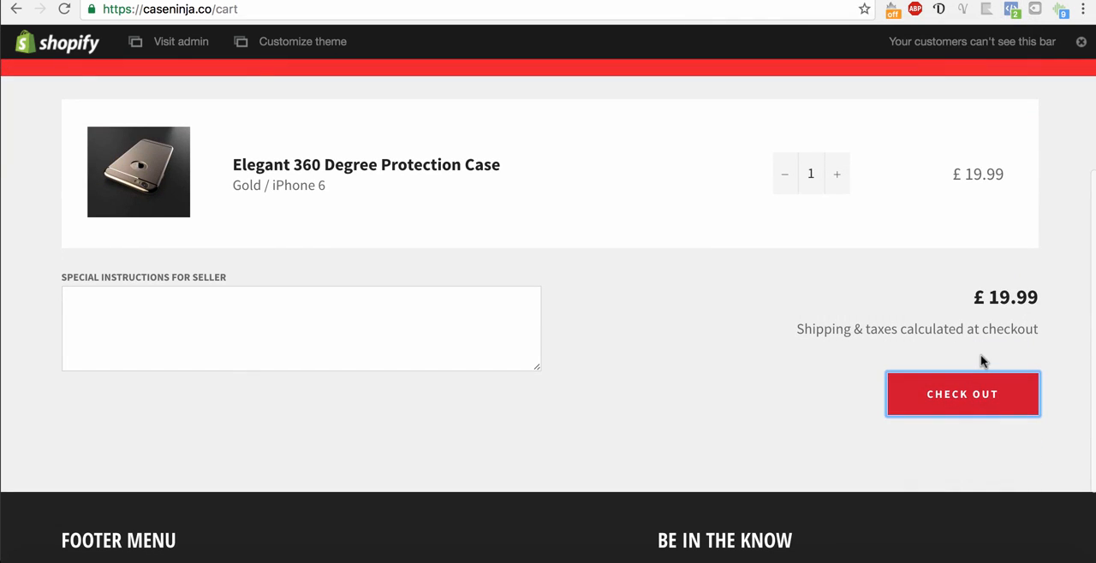
click(1014, 12)
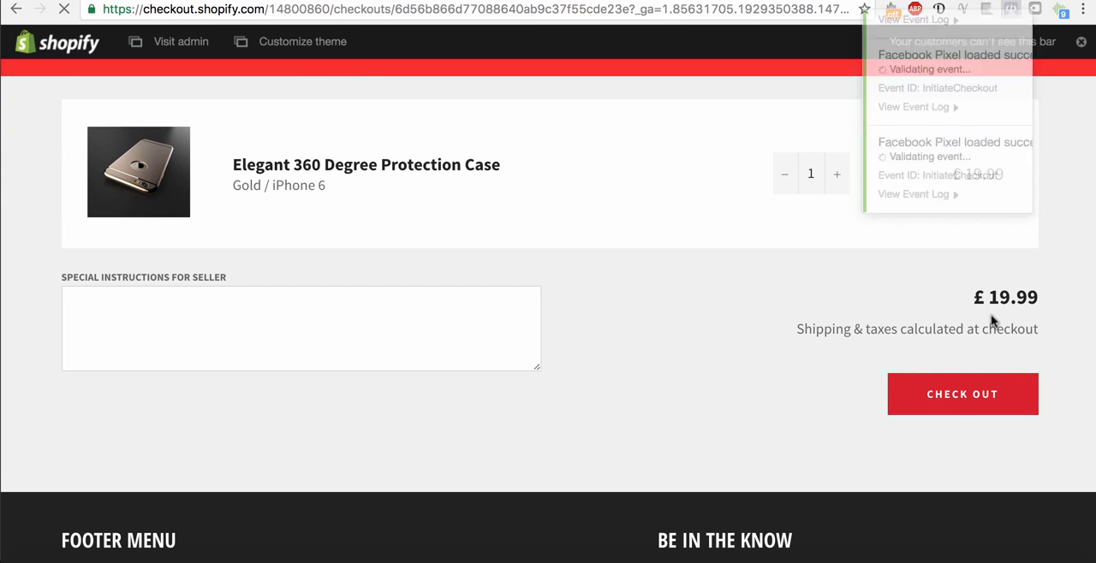
click(947, 332)
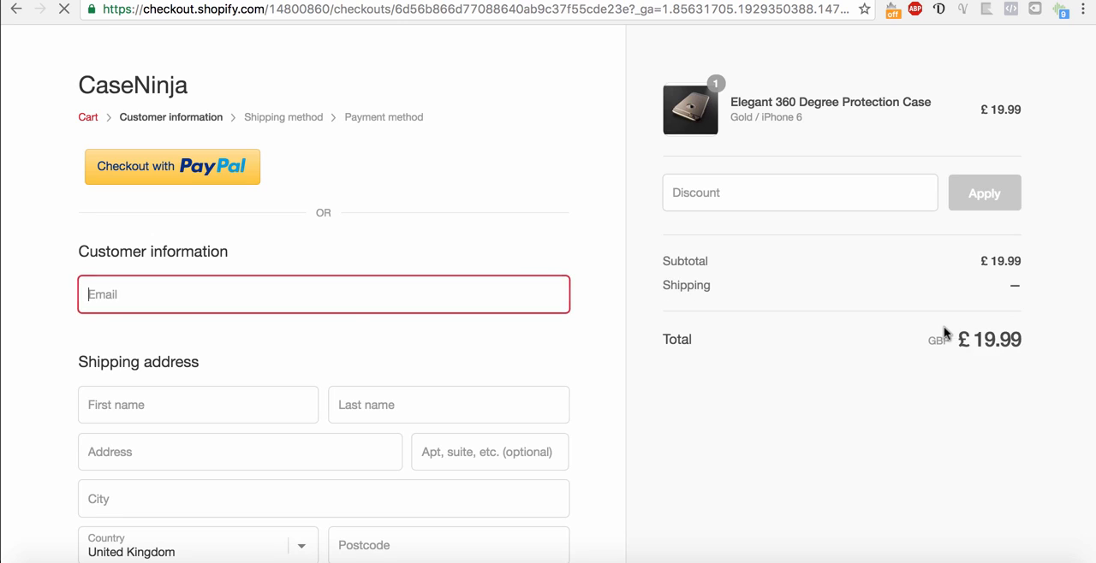
click(1012, 10)
click(1012, 11)
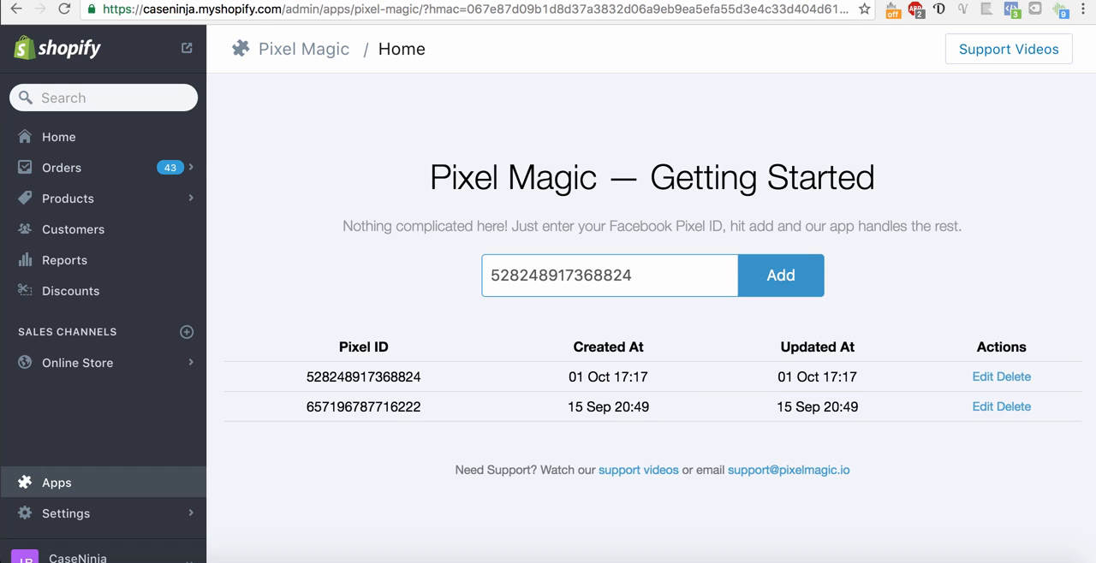
Switch to the Facebook Ads Manager Pixels page, view the Case Ninja pixel base code, and close it
key(ctrl+Tab)
key(ctrl+Tab)
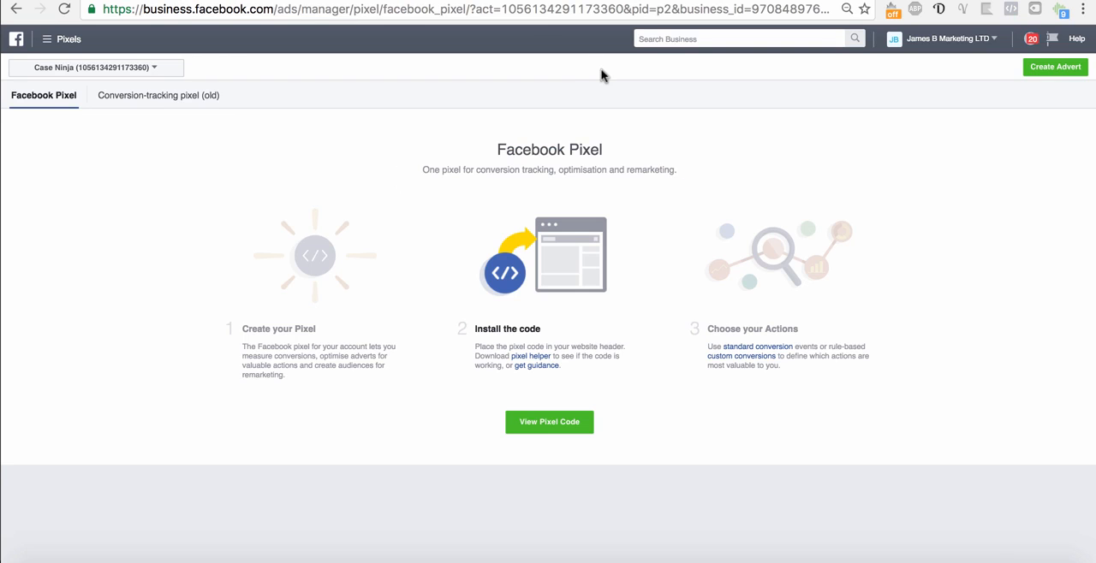
click(548, 422)
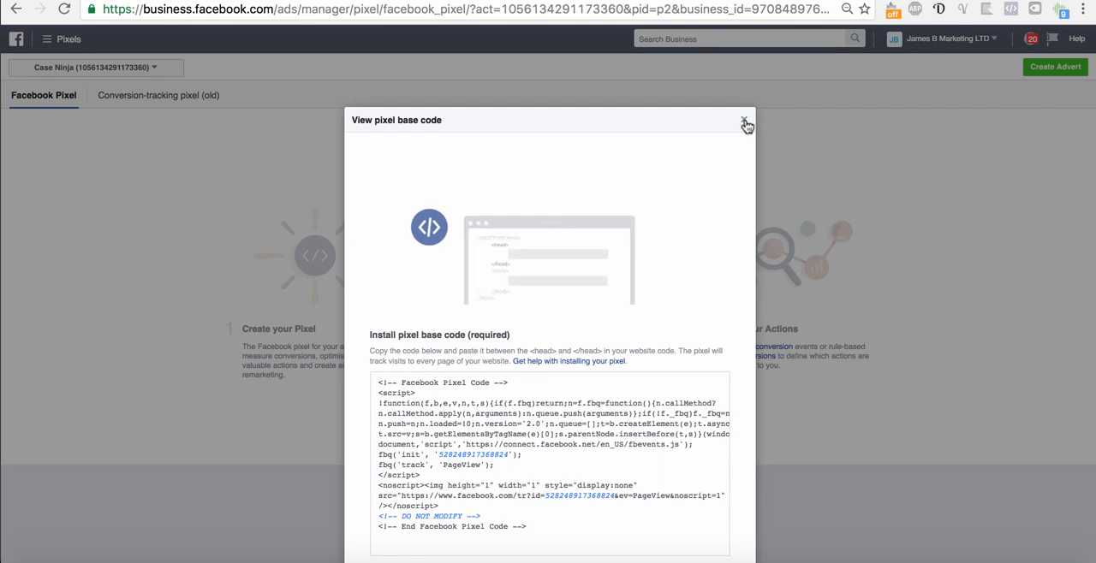
click(744, 121)
Reselect the Case Ninja ad account and review its full pixel base code through to the Advanced Matching option
click(89, 68)
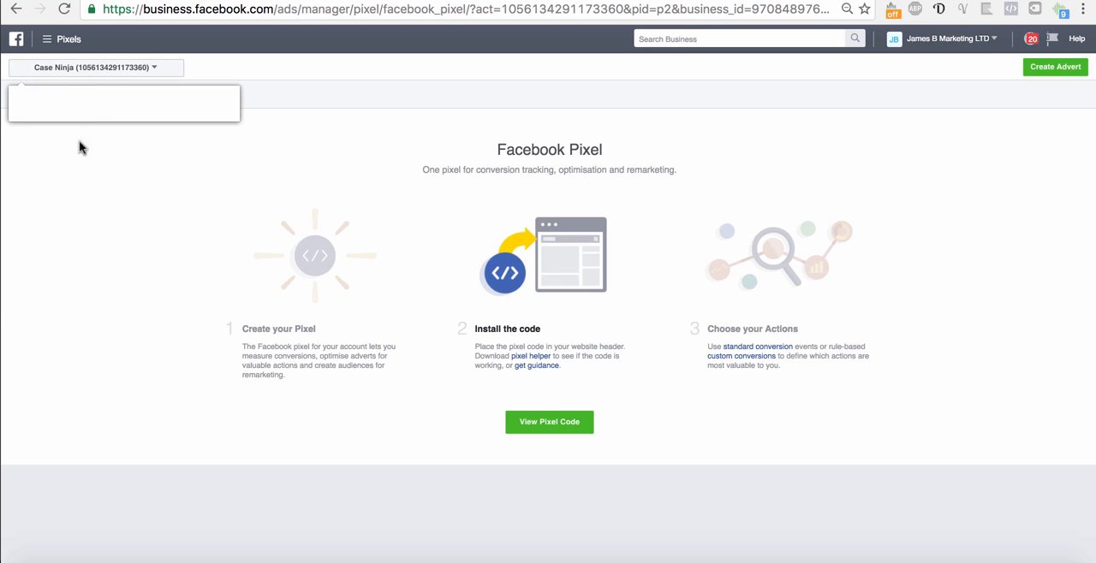
click(167, 266)
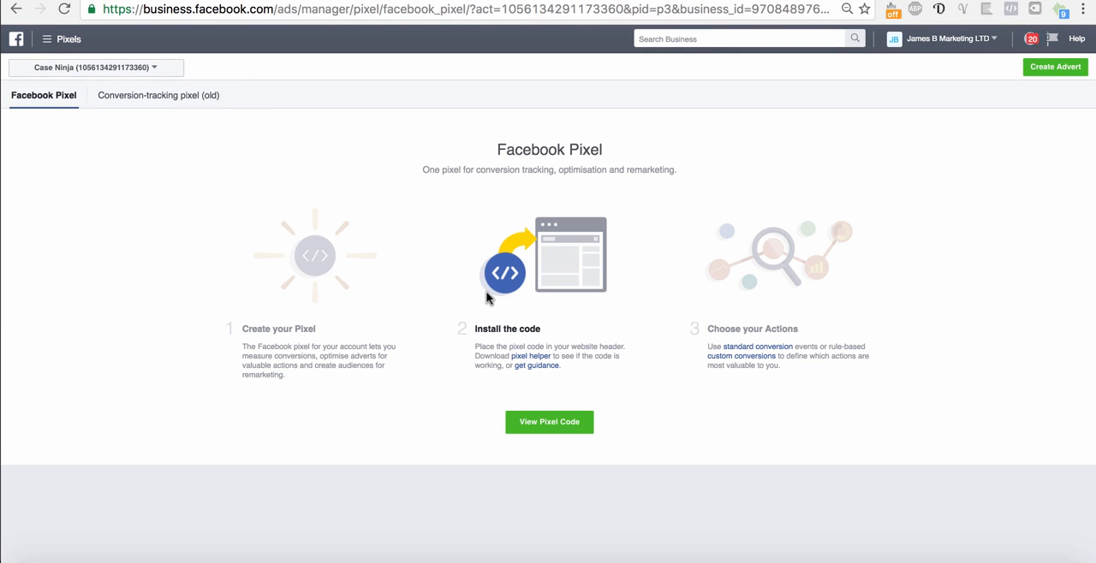
click(124, 96)
click(530, 422)
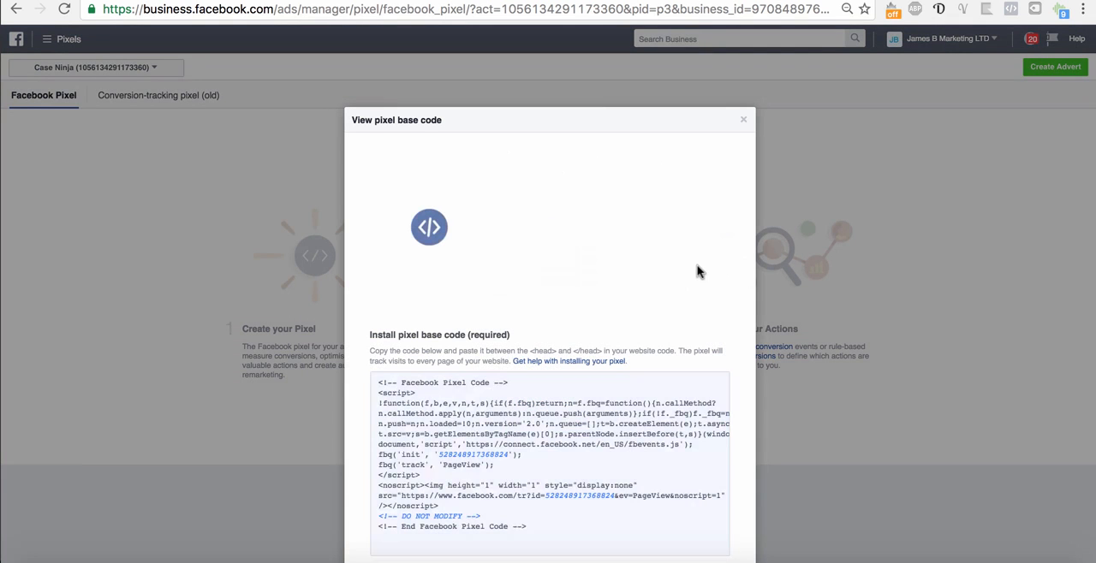
scroll(745, 126, down, 2)
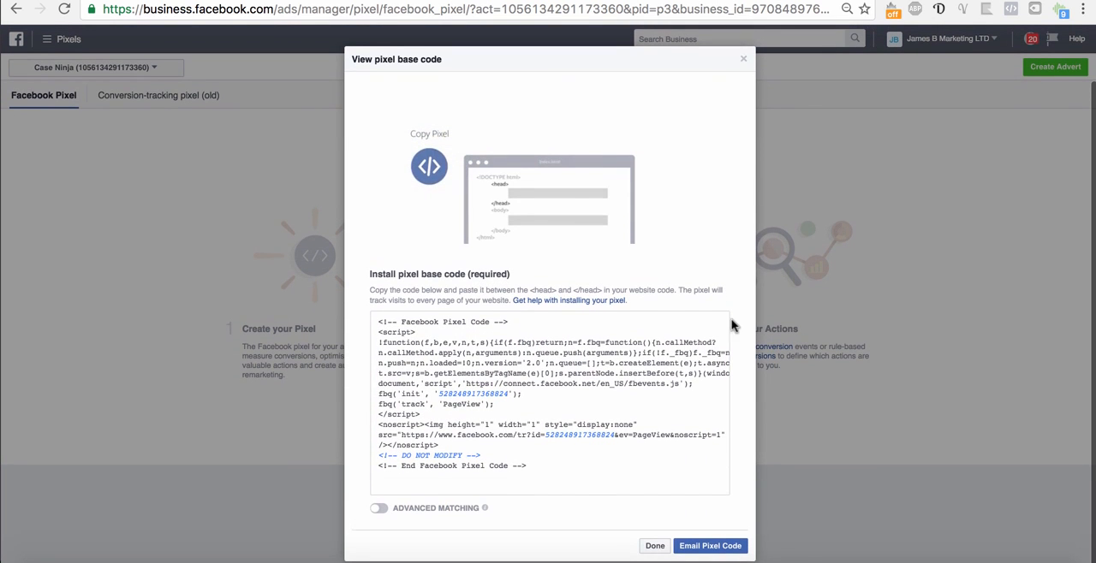
click(657, 550)
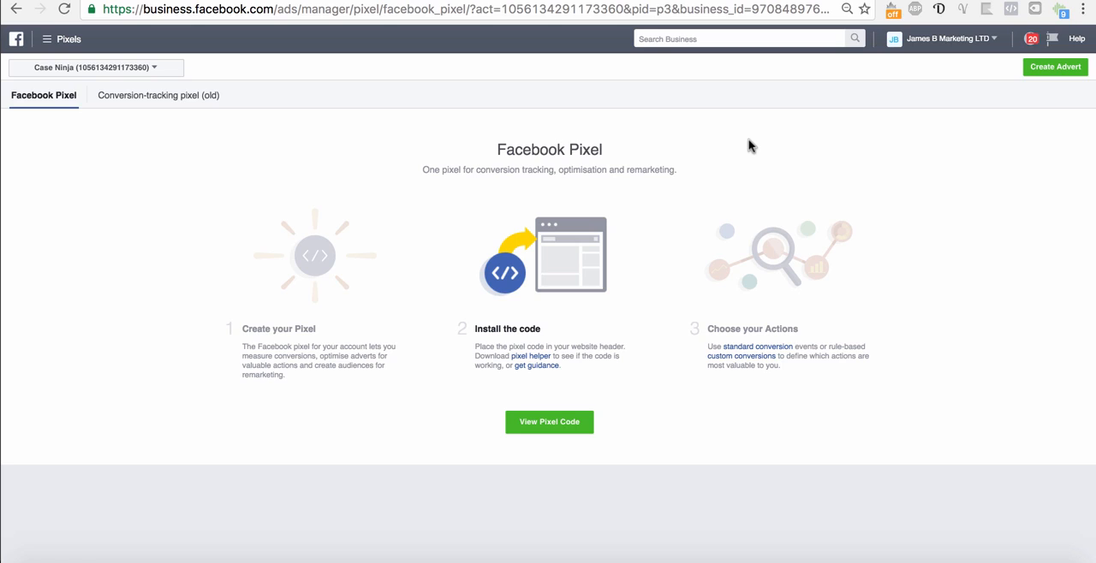